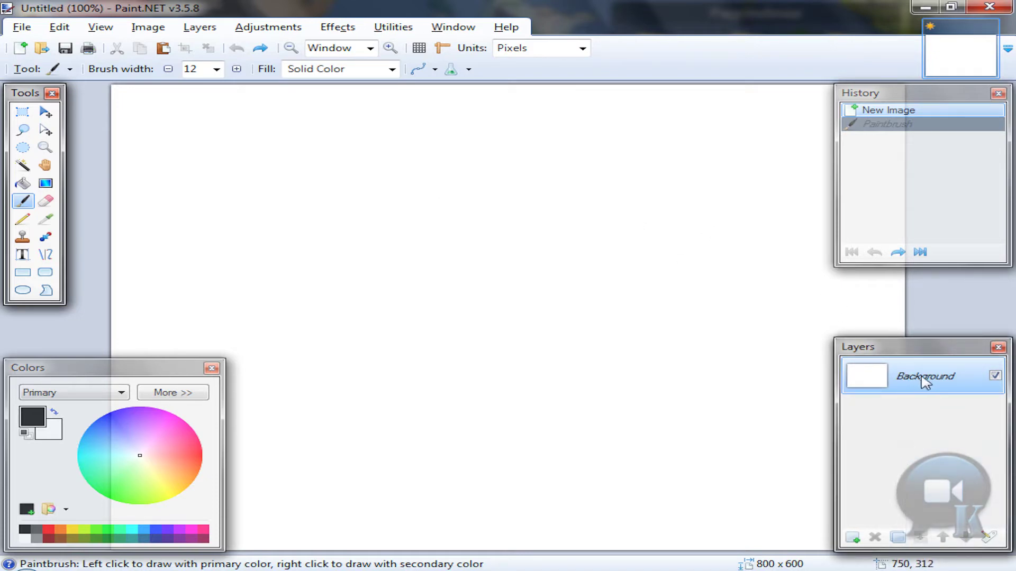
Add bold orange 'K163' text at size 192 and move it to the canvas centre
{"action": "left_click", "coordinate": [22, 255]}
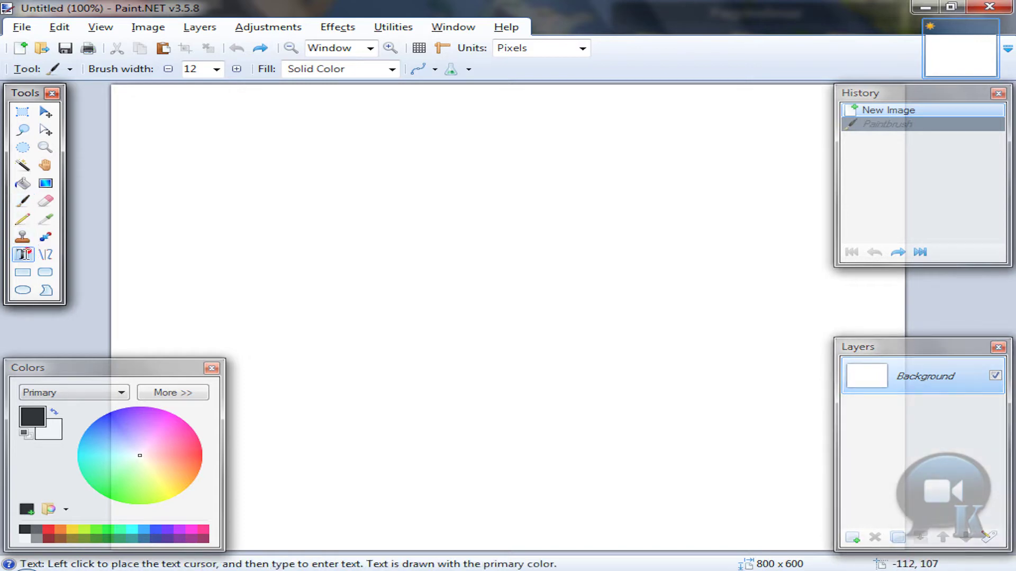
{"action": "left_click", "coordinate": [61, 529]}
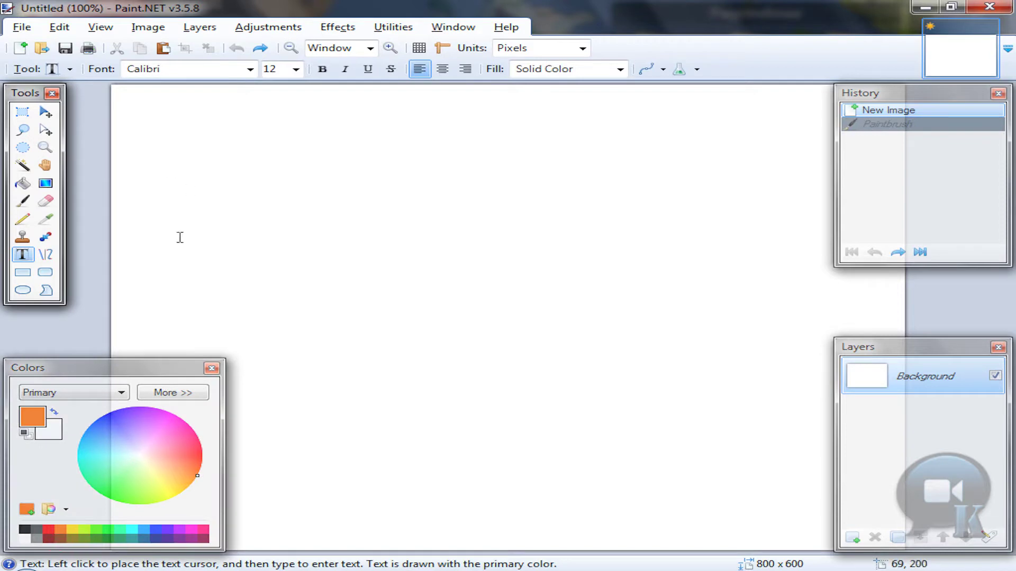
{"action": "left_click", "coordinate": [147, 276]}
{"action": "type", "text": "K163"}
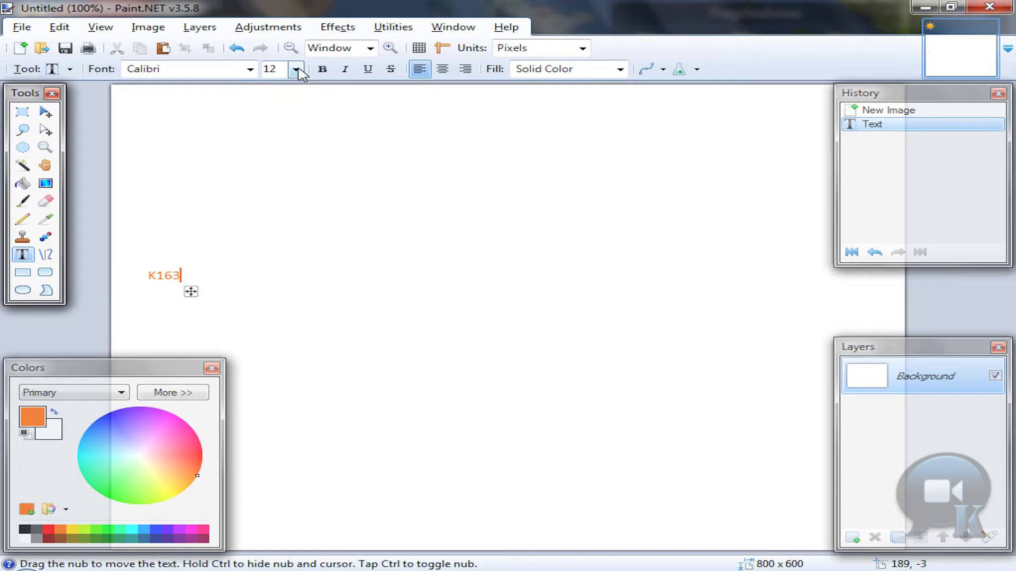
{"action": "left_click", "coordinate": [296, 70]}
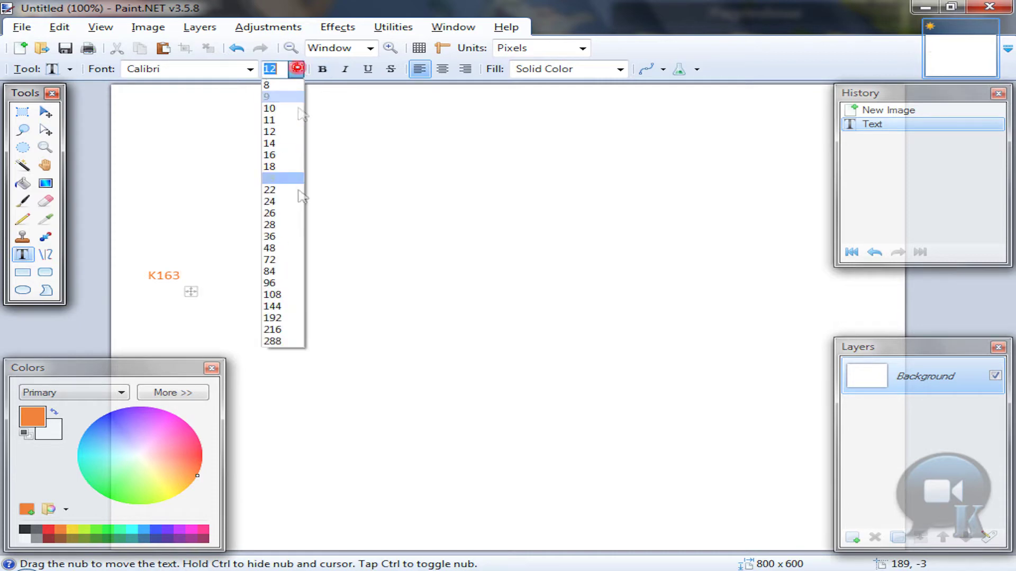
{"action": "left_click", "coordinate": [272, 317]}
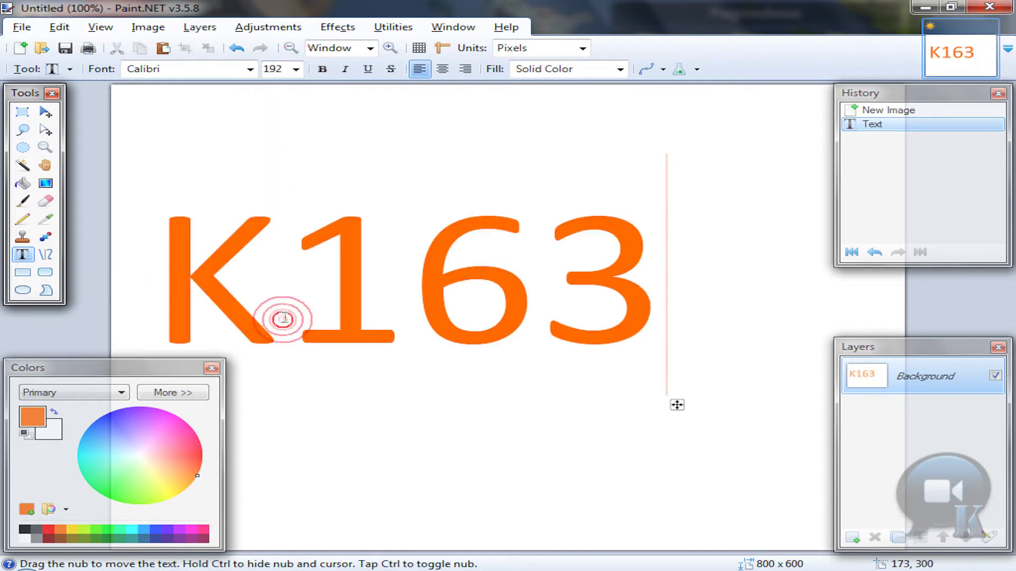
{"action": "left_click", "coordinate": [323, 69]}
{"action": "left_click_drag", "start_coordinate": [688, 406], "coordinate": [723, 425]}
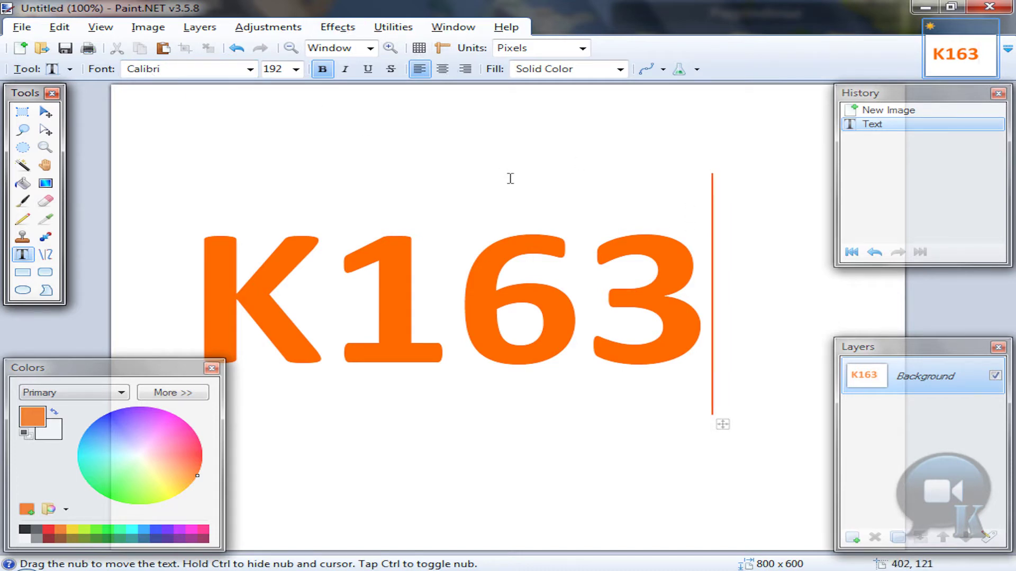
Apply a Gaussian Blur with radius 14 to the orange K163 text
{"action": "left_click", "coordinate": [337, 27]}
{"action": "mouse_move", "coordinate": [395, 79]}
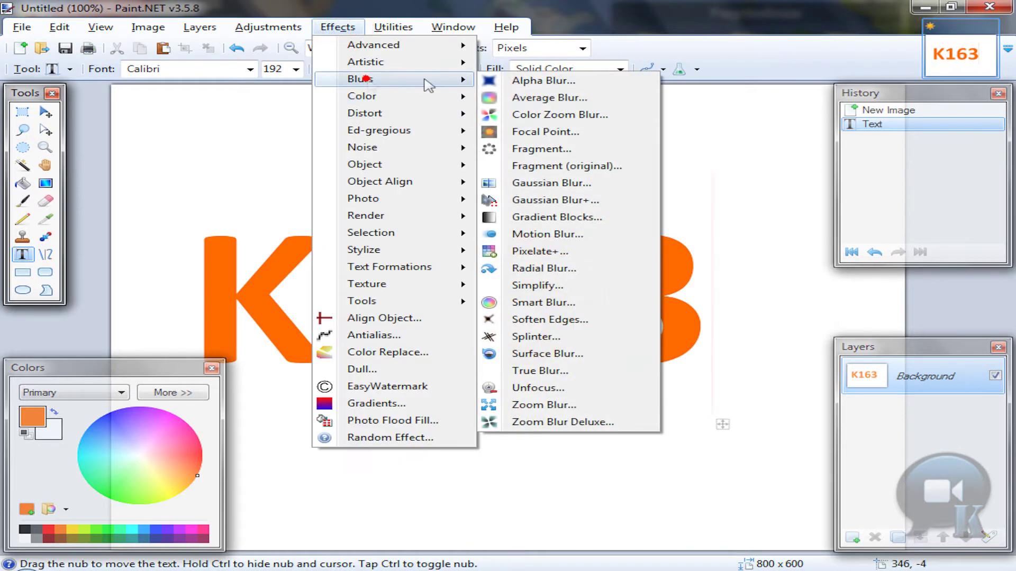
{"action": "left_click", "coordinate": [540, 184]}
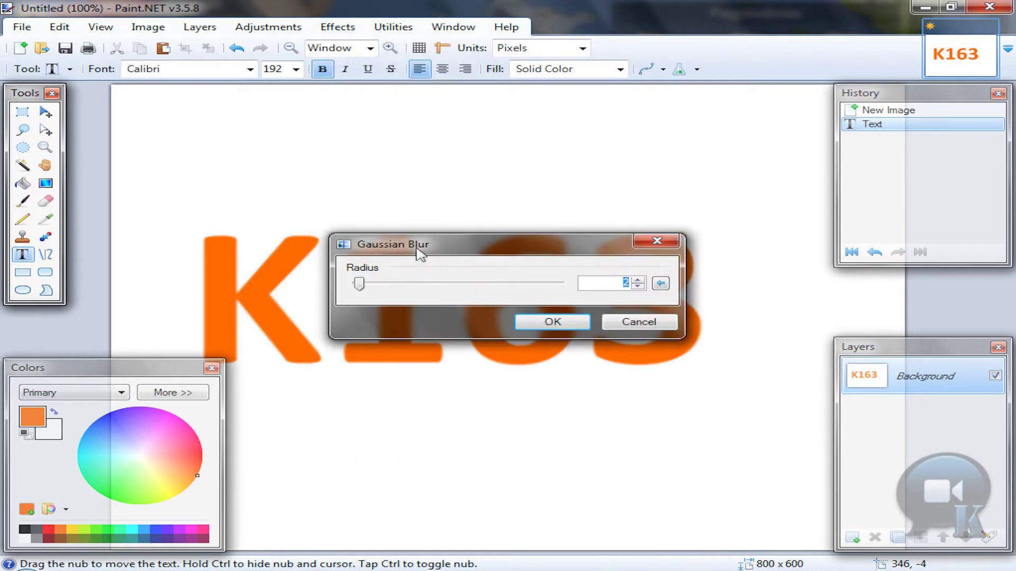
{"action": "left_click_drag", "start_coordinate": [418, 253], "coordinate": [530, 305]}
{"action": "left_click_drag", "start_coordinate": [471, 337], "coordinate": [483, 337]}
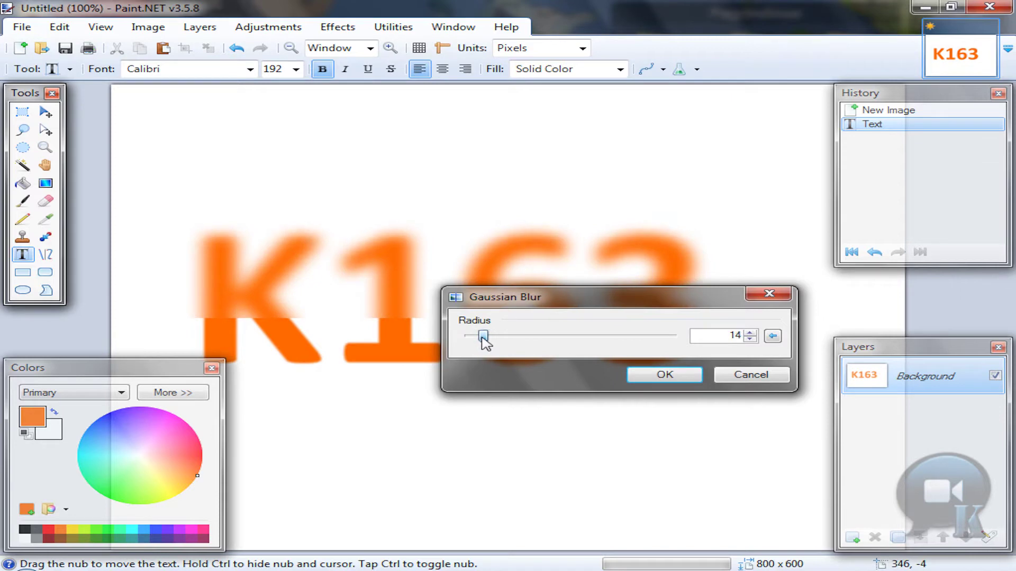
{"action": "left_click", "coordinate": [664, 379]}
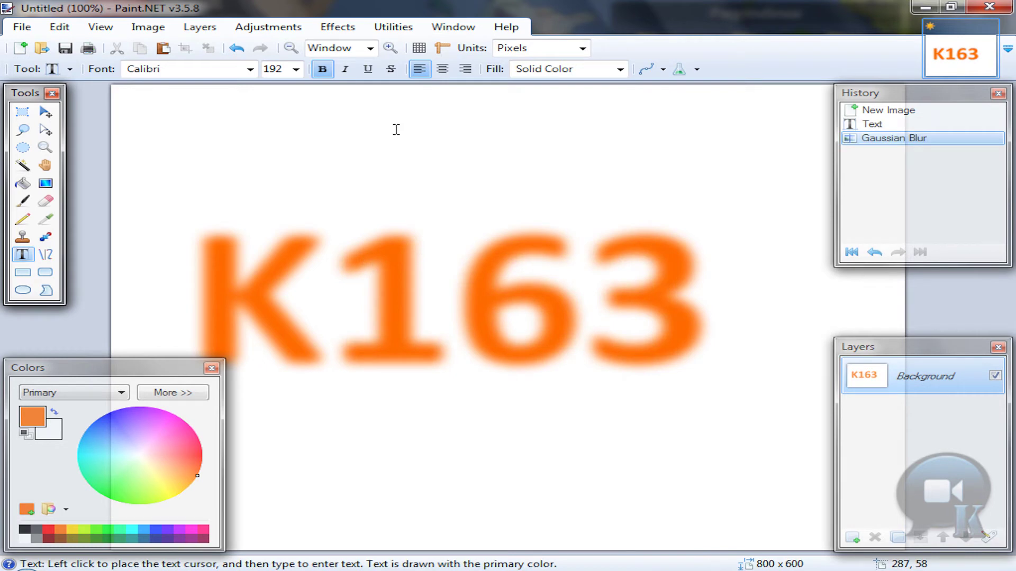
Apply an S-shaped Curves adjustment that raises highlights and lowers shadows
{"action": "left_click", "coordinate": [269, 26]}
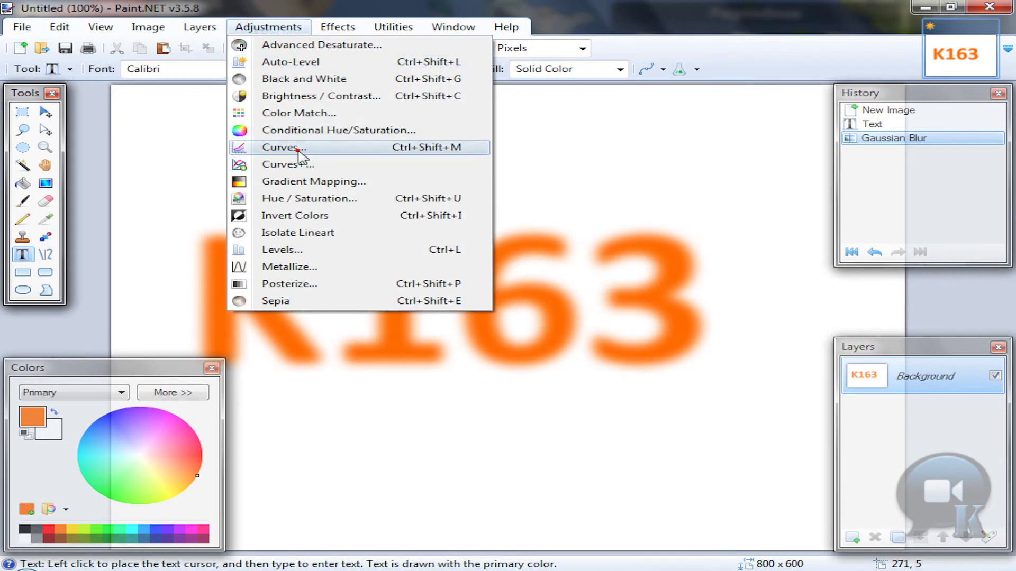
{"action": "left_click", "coordinate": [294, 165]}
{"action": "left_click_drag", "start_coordinate": [596, 239], "coordinate": [600, 194]}
{"action": "left_click_drag", "start_coordinate": [443, 318], "coordinate": [437, 368]}
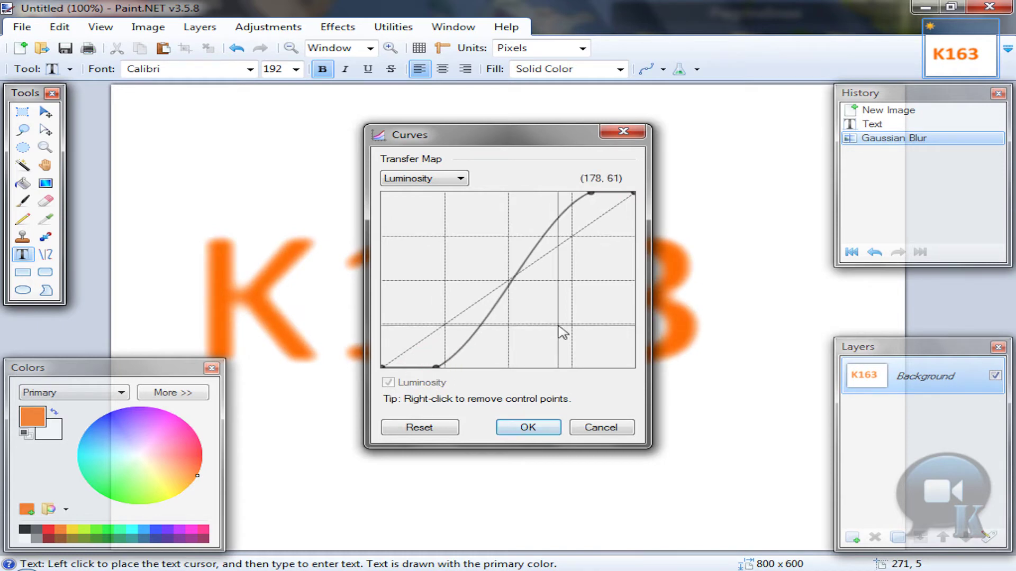
{"action": "left_click", "coordinate": [537, 427]}
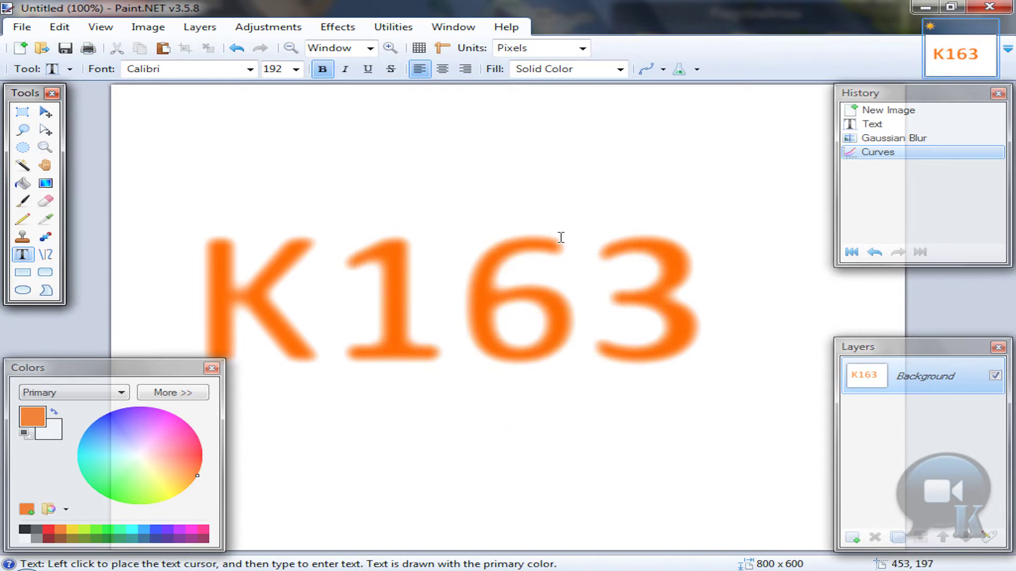
{"action": "left_click", "coordinate": [256, 27]}
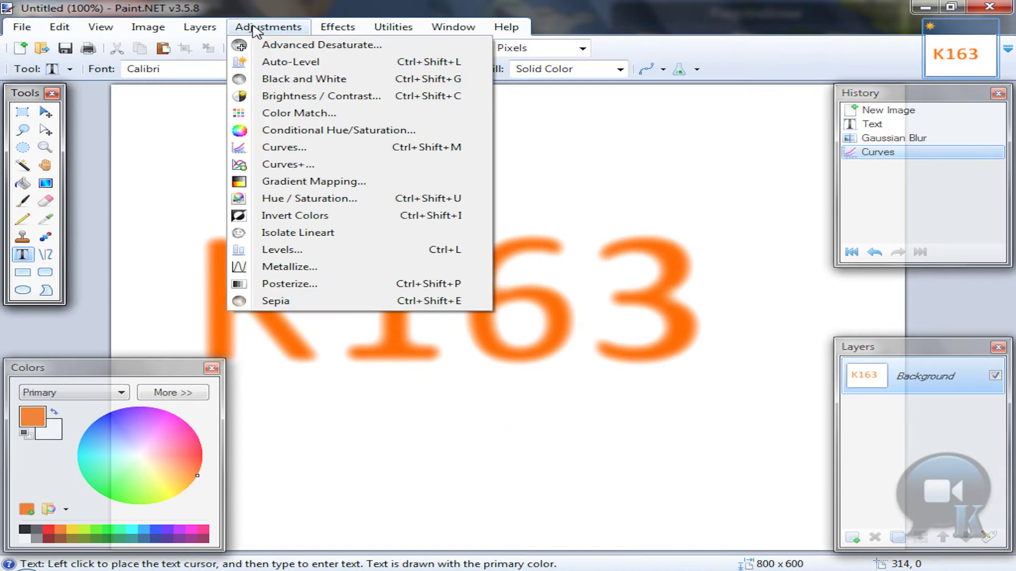
{"action": "left_click", "coordinate": [258, 30]}
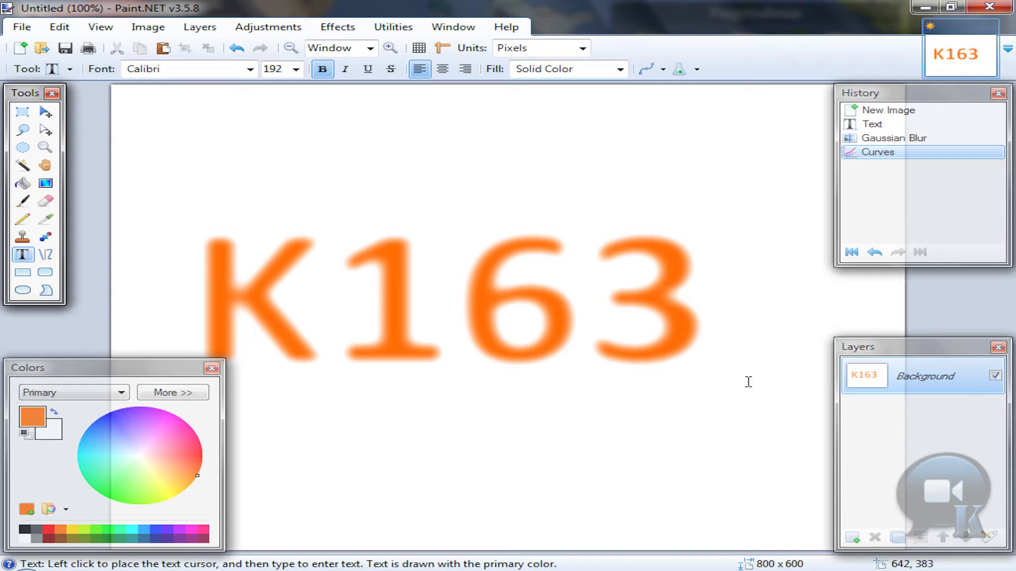
Add a new layer and paint a thick green diagonal stroke with a 150-wide brush
{"action": "left_click", "coordinate": [853, 539]}
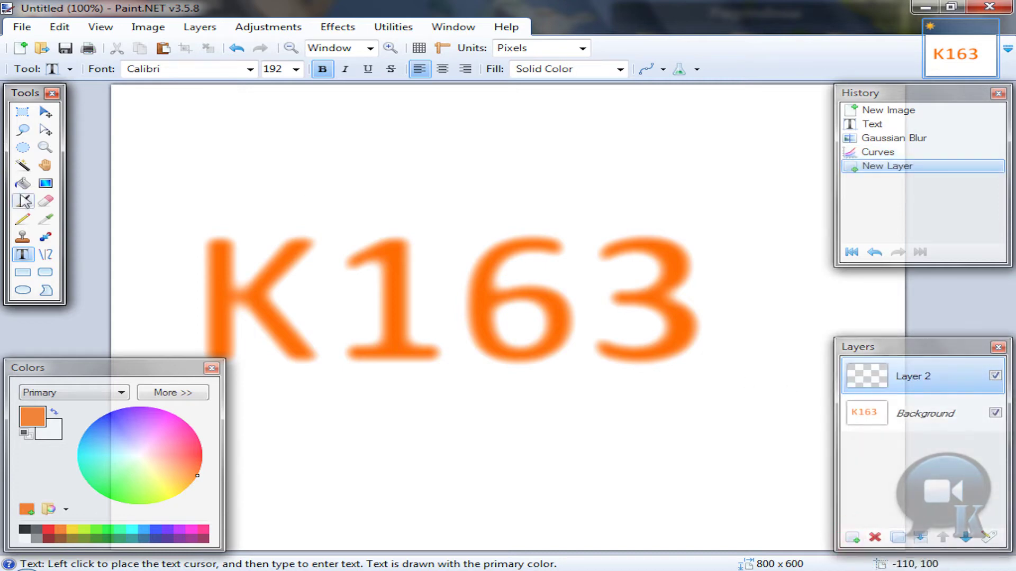
{"action": "left_click", "coordinate": [25, 200]}
{"action": "left_click", "coordinate": [216, 69]}
{"action": "left_click", "coordinate": [202, 342]}
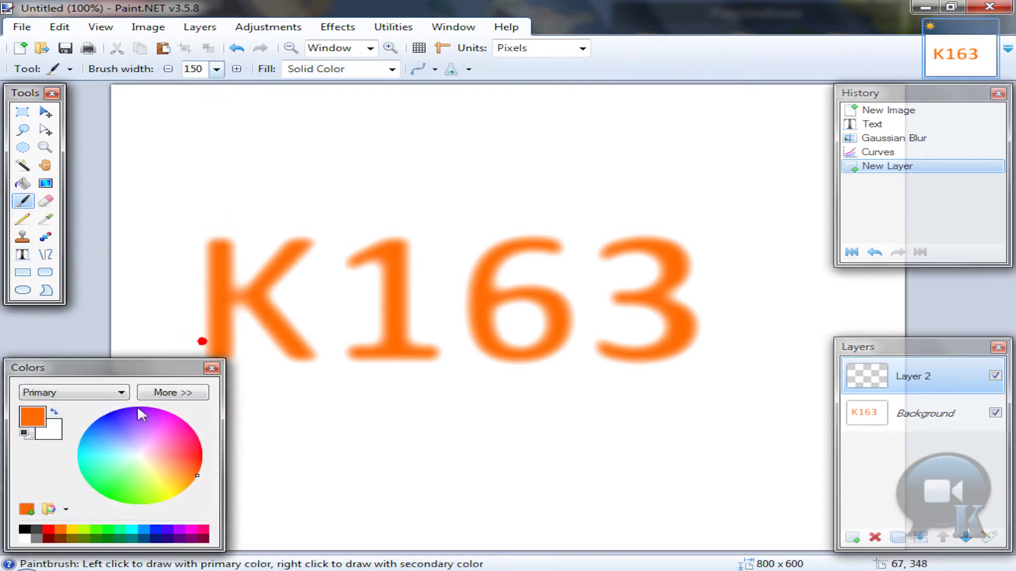
{"action": "left_click", "coordinate": [112, 541]}
{"action": "left_click_drag", "start_coordinate": [552, 216], "coordinate": [338, 425]}
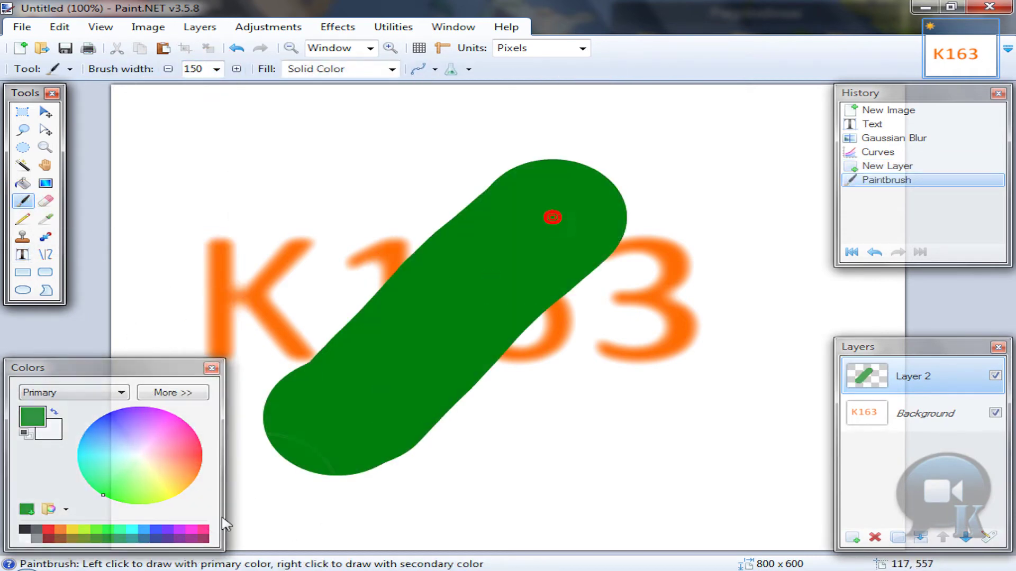
Paint dark-blue strokes on the left and right, plus a yellow blob over the left letters
{"action": "left_click", "coordinate": [145, 539]}
{"action": "left_click_drag", "start_coordinate": [220, 204], "coordinate": [159, 397]}
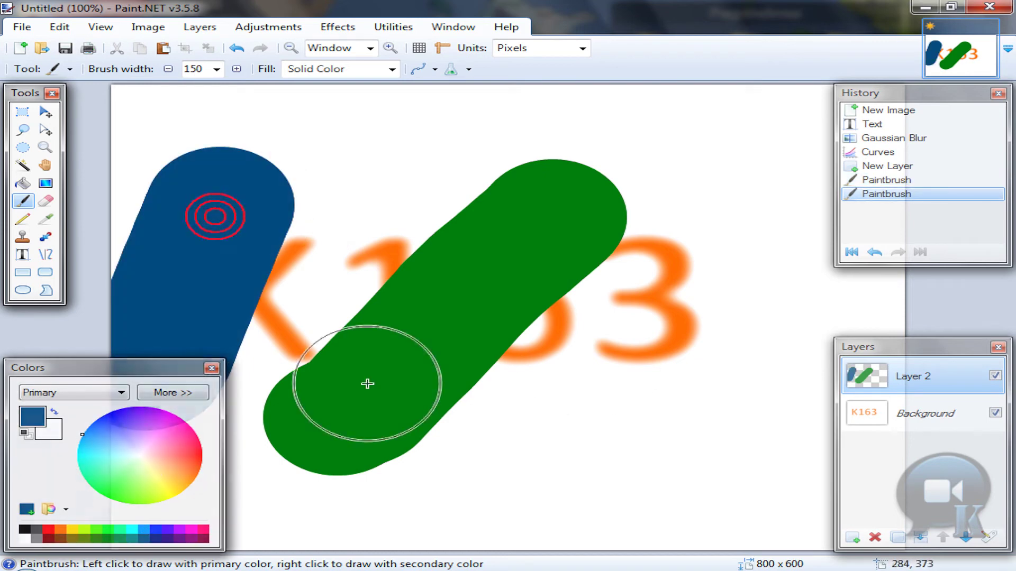
{"action": "left_click_drag", "start_coordinate": [624, 347], "coordinate": [833, 306]}
{"action": "left_click", "coordinate": [70, 531]}
{"action": "left_click_drag", "start_coordinate": [291, 250], "coordinate": [373, 350]}
Add red strokes across the top and lower left, yellow lower middle, and a dark-blue blob
{"action": "left_click", "coordinate": [48, 530]}
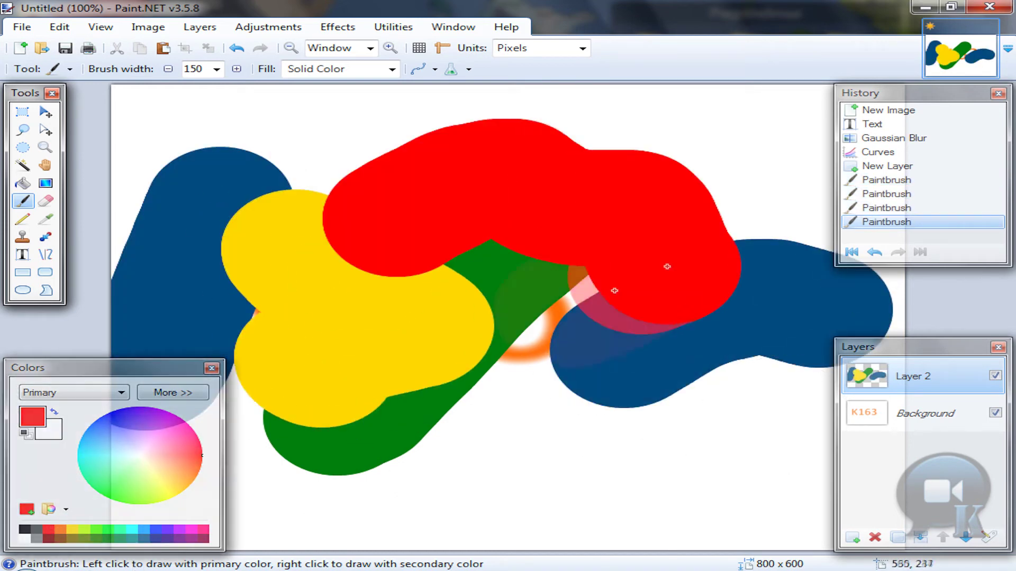
{"action": "left_click_drag", "start_coordinate": [381, 214], "coordinate": [485, 484]}
{"action": "left_click", "coordinate": [47, 530]}
{"action": "left_click_drag", "start_coordinate": [429, 333], "coordinate": [294, 424]}
{"action": "mouse_move", "coordinate": [445, 373]}
{"action": "left_mouse_down"}
{"action": "mouse_move", "coordinate": [351, 362]}
{"action": "mouse_move", "coordinate": [540, 468]}
{"action": "left_mouse_up"}
{"action": "left_click", "coordinate": [145, 538]}
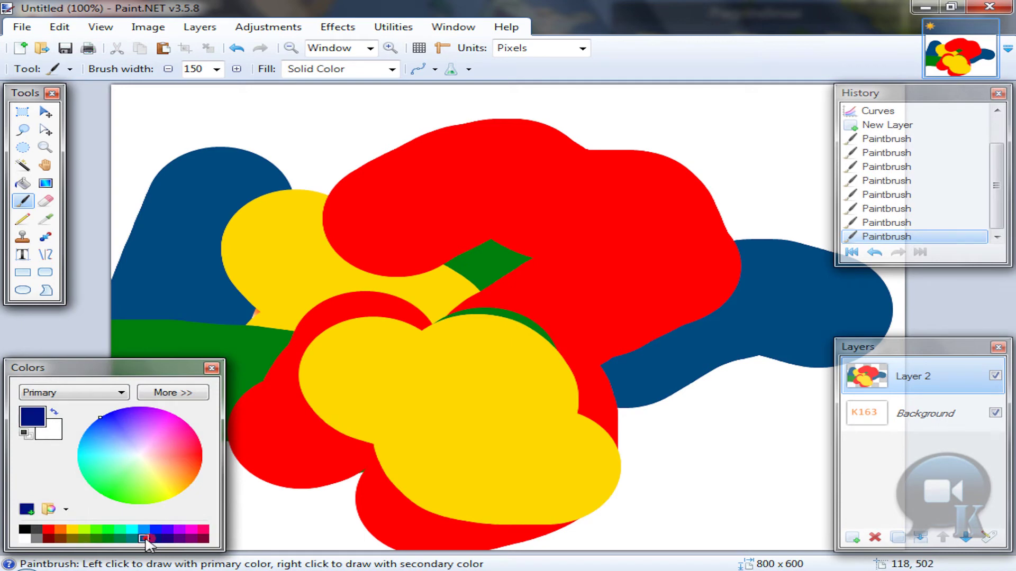
{"action": "left_click_drag", "start_coordinate": [710, 271], "coordinate": [644, 254]}
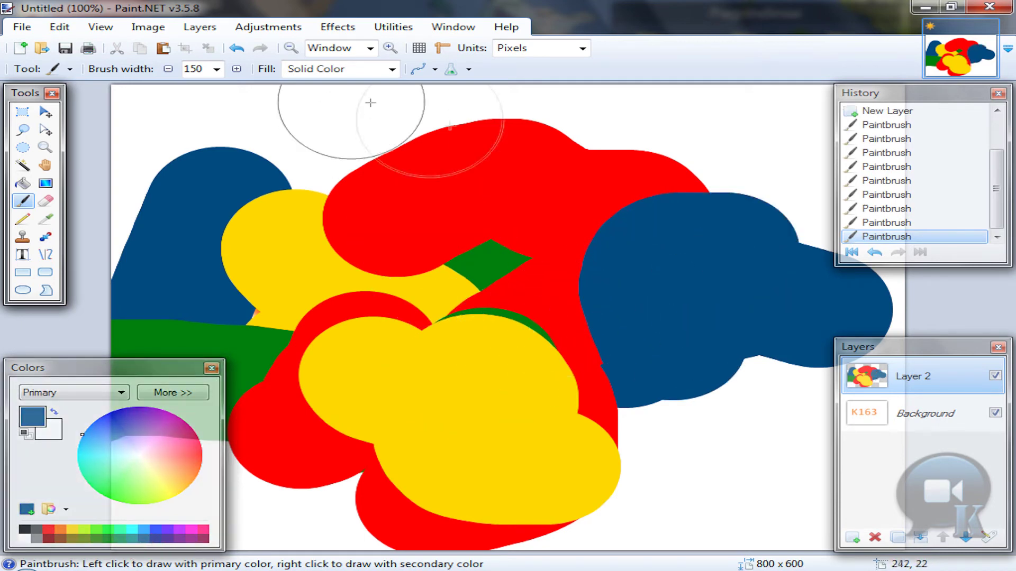
{"action": "left_click", "coordinate": [338, 26]}
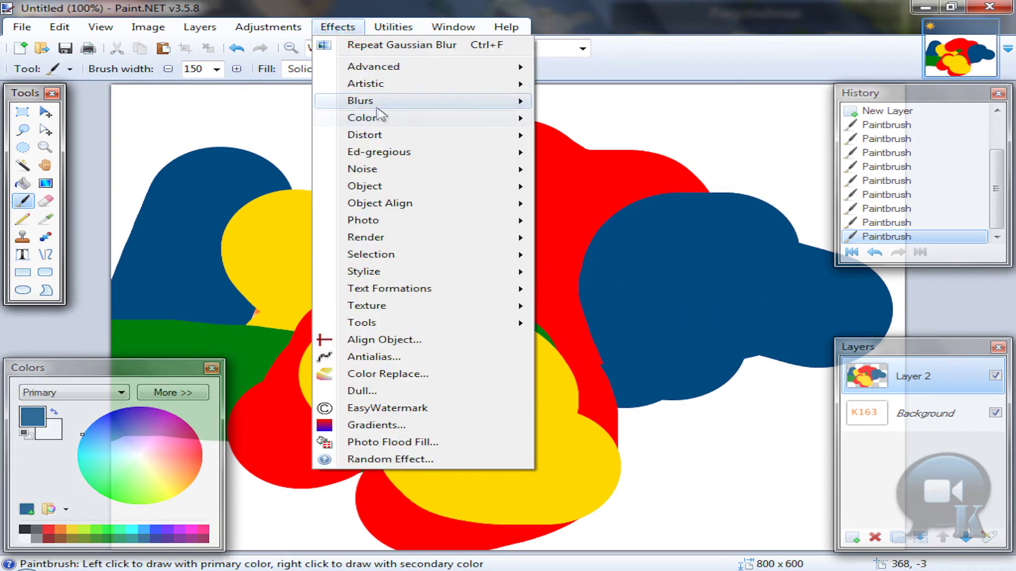
Blur the painted colour layer with a Gaussian Blur of radius 91
{"action": "left_click", "coordinate": [373, 100]}
{"action": "left_click", "coordinate": [609, 205]}
{"action": "mouse_move", "coordinate": [446, 288]}
{"action": "left_mouse_down"}
{"action": "mouse_move", "coordinate": [374, 291]}
{"action": "mouse_move", "coordinate": [459, 292]}
{"action": "mouse_move", "coordinate": [451, 289]}
{"action": "left_mouse_up"}
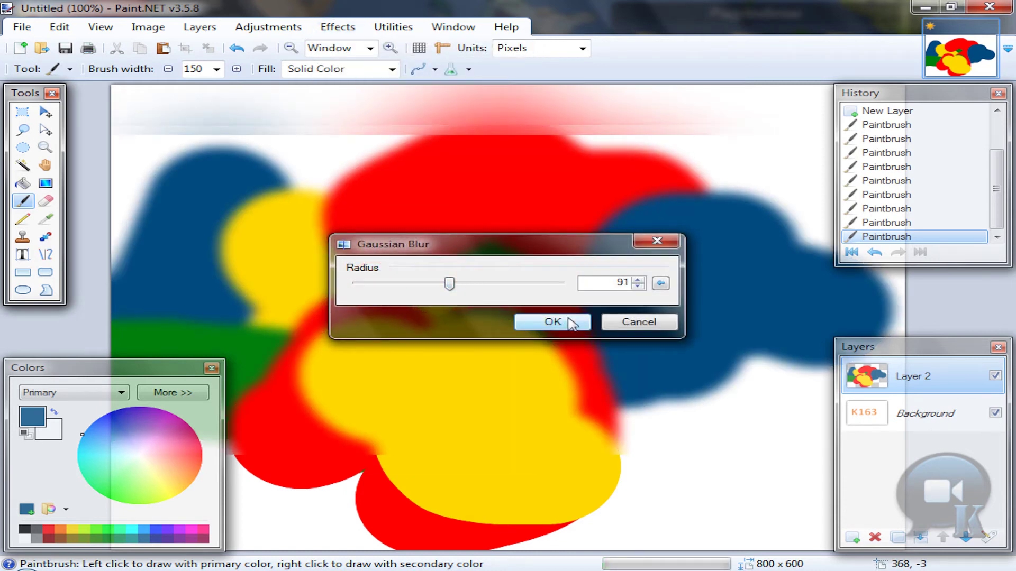
{"action": "left_click", "coordinate": [563, 321]}
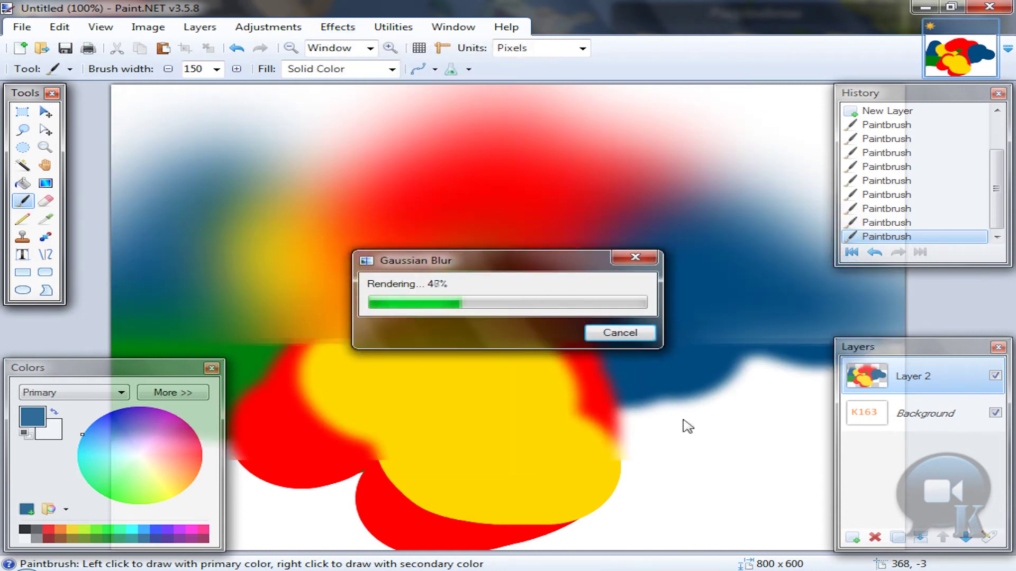
{"action": "left_click", "coordinate": [338, 27]}
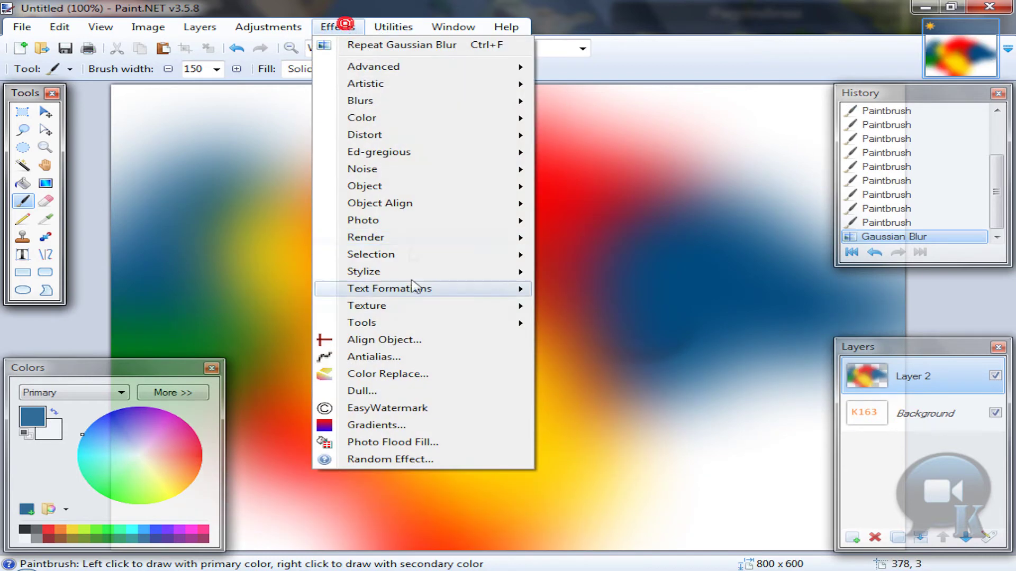
{"action": "mouse_move", "coordinate": [367, 306]}
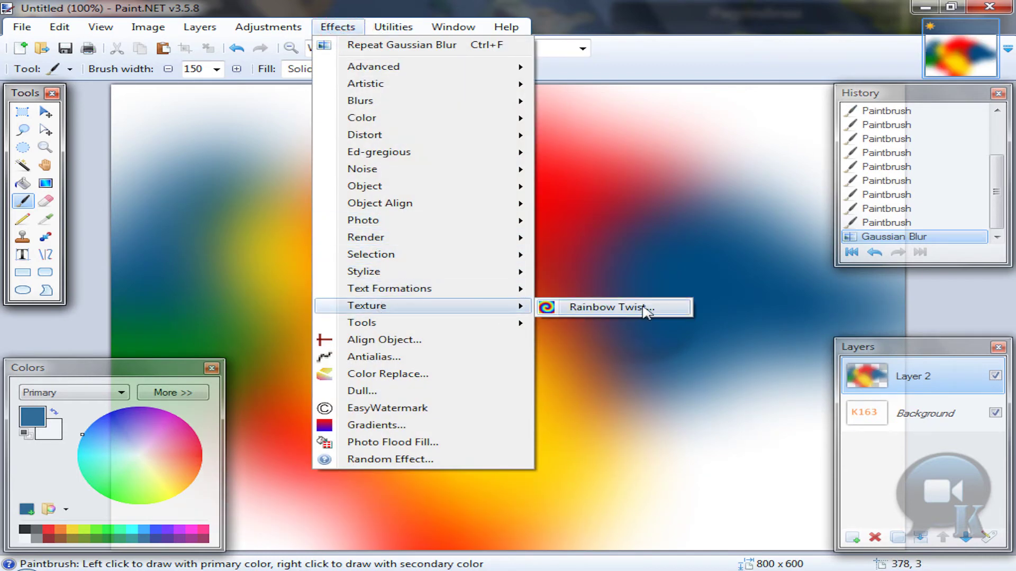
{"action": "left_click", "coordinate": [699, 317]}
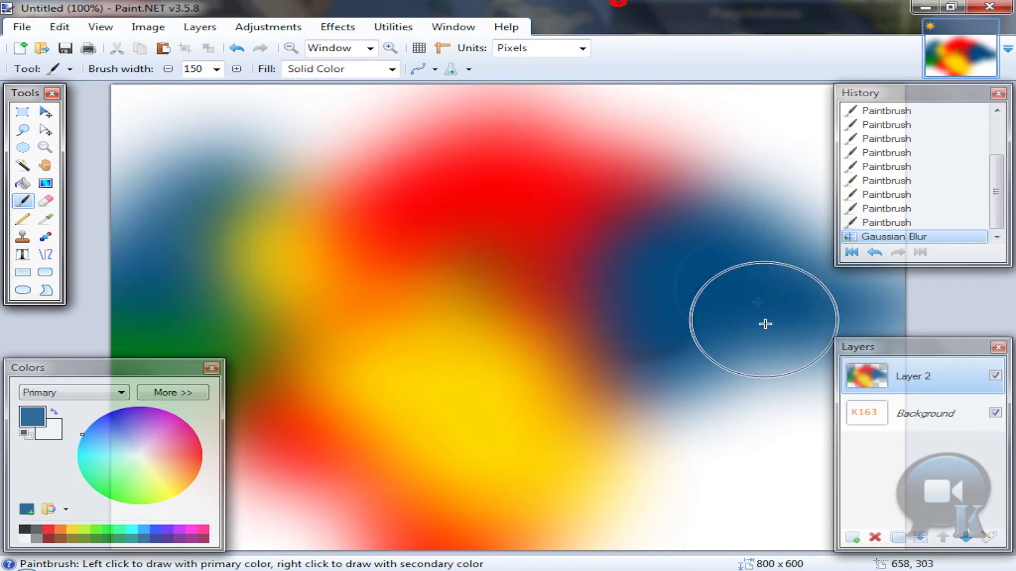
Open the colour layer's properties and start previewing blend modes
{"action": "double_click", "coordinate": [894, 384]}
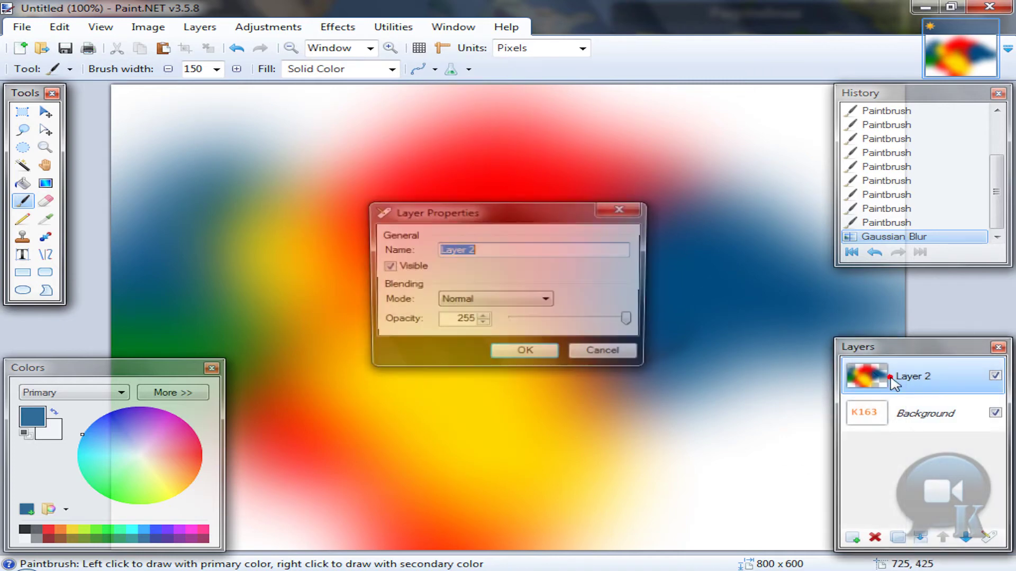
{"action": "left_click_drag", "start_coordinate": [522, 211], "coordinate": [669, 291]}
{"action": "left_click", "coordinate": [623, 381]}
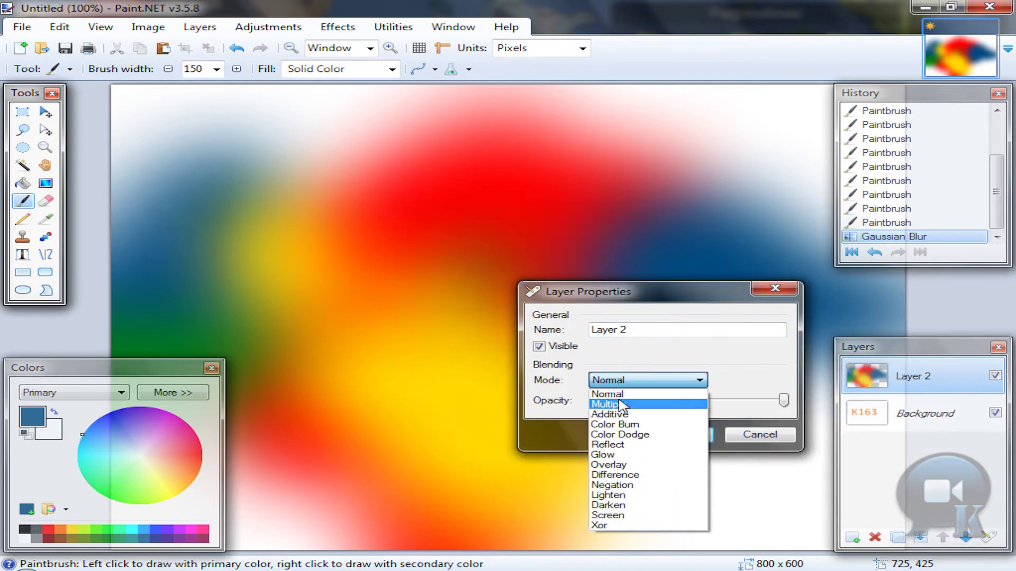
{"action": "left_click", "coordinate": [617, 394]}
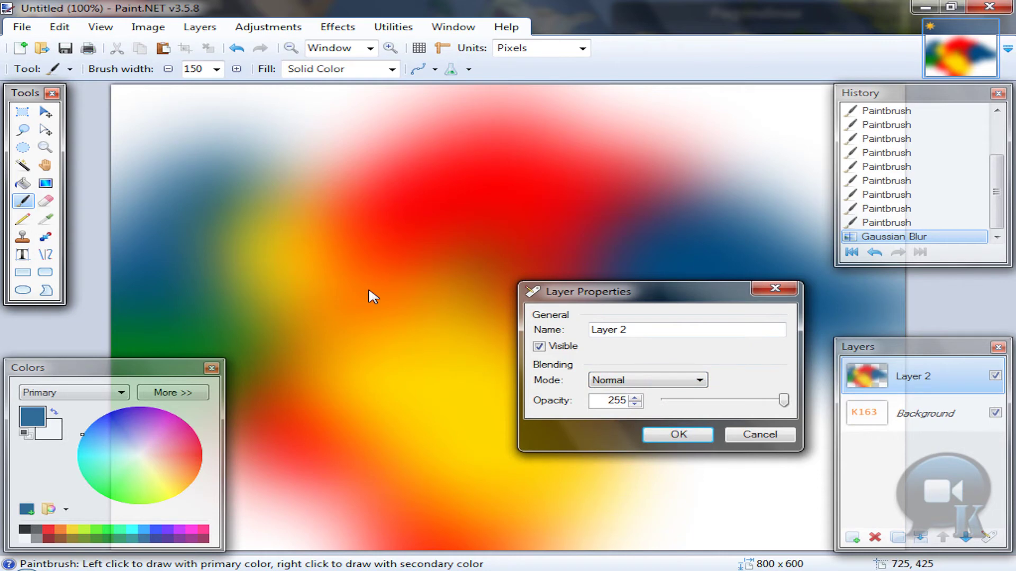
{"action": "key", "text": "Down"}
{"action": "key", "text": "Down"}
Compare blend modes and set the colour layer to Overlay
{"action": "mouse_move", "coordinate": [614, 299]}
{"action": "left_mouse_down"}
{"action": "mouse_move", "coordinate": [681, 371]}
{"action": "mouse_move", "coordinate": [710, 379]}
{"action": "left_mouse_up"}
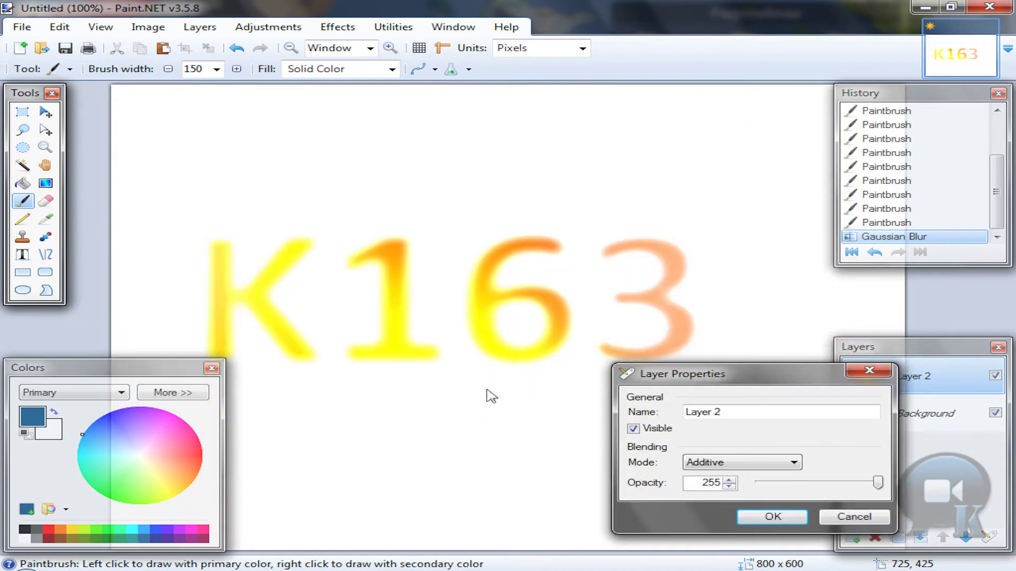
{"action": "key", "text": "Down"}
{"action": "key", "text": "Down"}
{"action": "key", "text": "Down"}
{"action": "key", "text": "Down"}
{"action": "key", "text": "Down"}
{"action": "key", "text": "Down"}
{"action": "key", "text": "Down"}
{"action": "key", "text": "Down"}
{"action": "key", "text": "Down"}
{"action": "key", "text": "Down"}
{"action": "key", "text": "Up"}
{"action": "key", "text": "Up"}
{"action": "key", "text": "Up"}
{"action": "key", "text": "Up"}
{"action": "key", "text": "Up"}
{"action": "key", "text": "Down"}
{"action": "key", "text": "Down"}
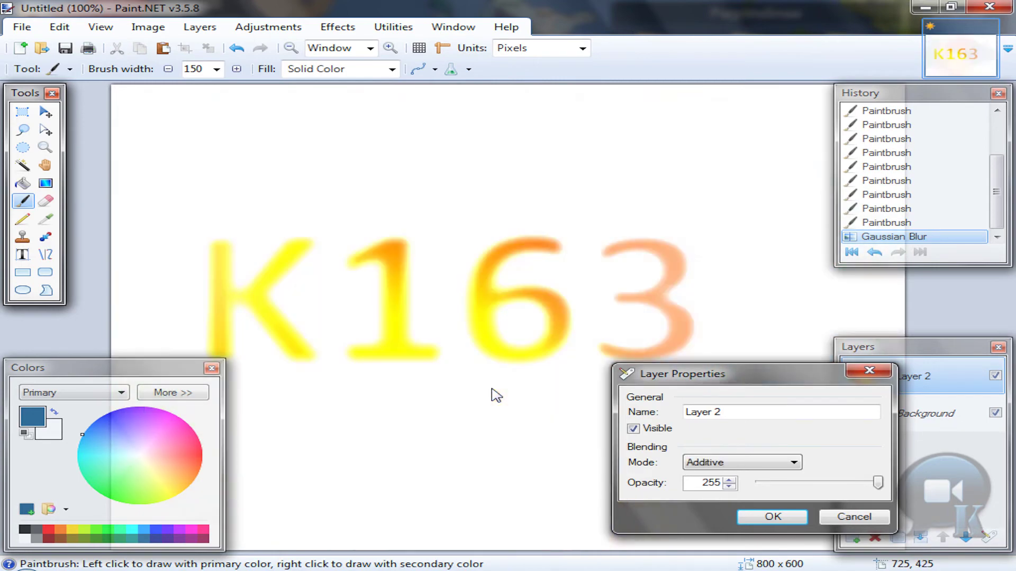
{"action": "key", "text": "Down"}
{"action": "key", "text": "Down"}
{"action": "key", "text": "Down"}
{"action": "key", "text": "Up"}
{"action": "key", "text": "Up"}
{"action": "key", "text": "Up"}
{"action": "key", "text": "Down"}
{"action": "key", "text": "Down"}
{"action": "key", "text": "Down"}
{"action": "key", "text": "Up"}
{"action": "key", "text": "Up"}
{"action": "key", "text": "Down"}
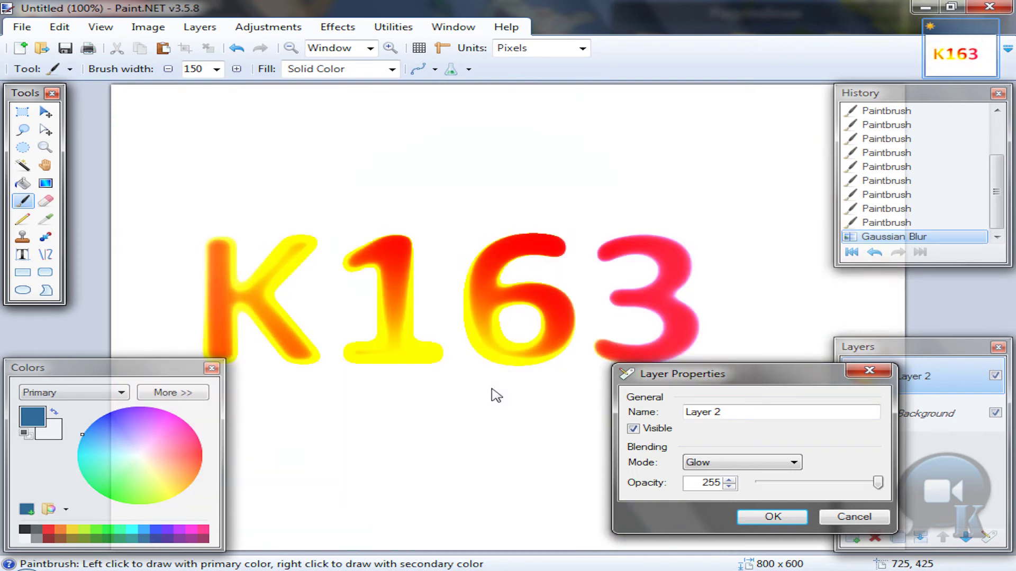
{"action": "key", "text": "Down"}
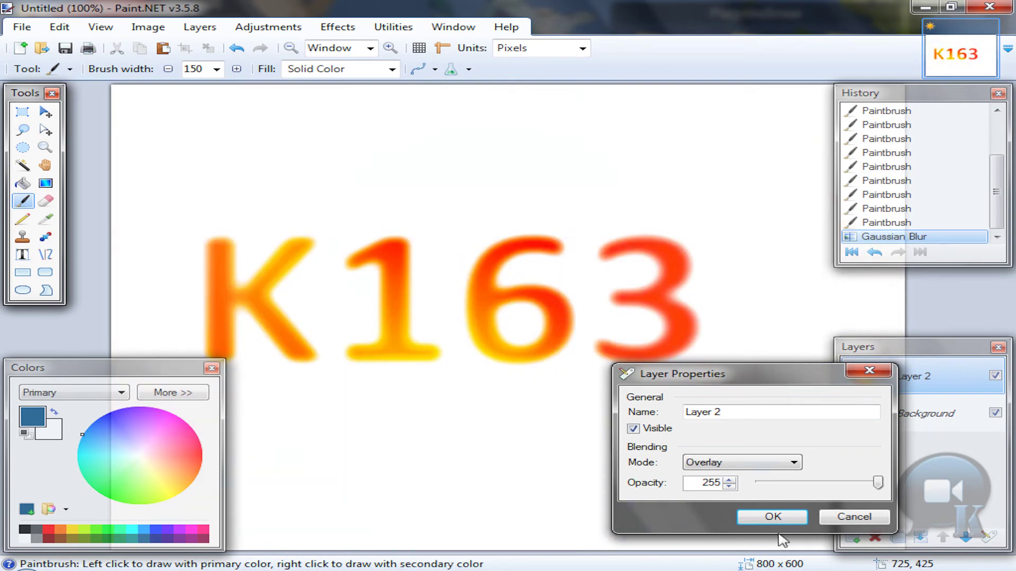
{"action": "left_click", "coordinate": [784, 516]}
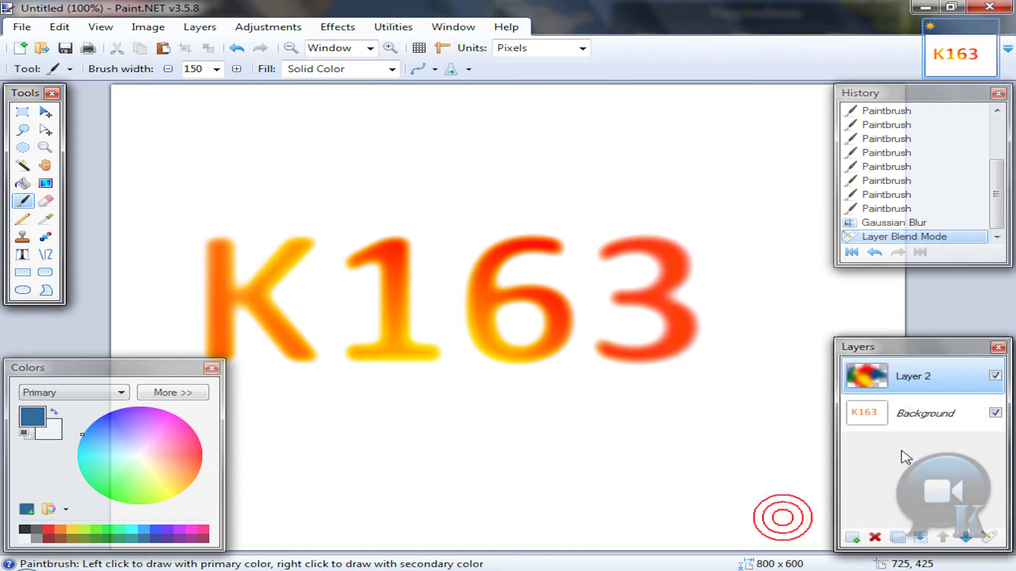
Merge the colour layer down and remove the white background with Kill Color
{"action": "left_click", "coordinate": [919, 537]}
{"action": "left_click", "coordinate": [338, 27]}
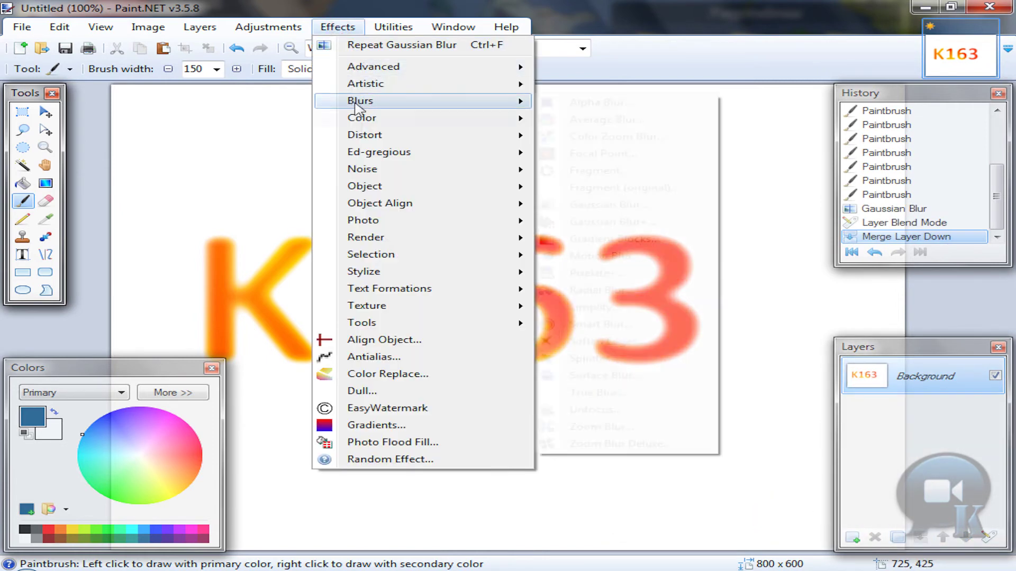
{"action": "left_click", "coordinate": [596, 221]}
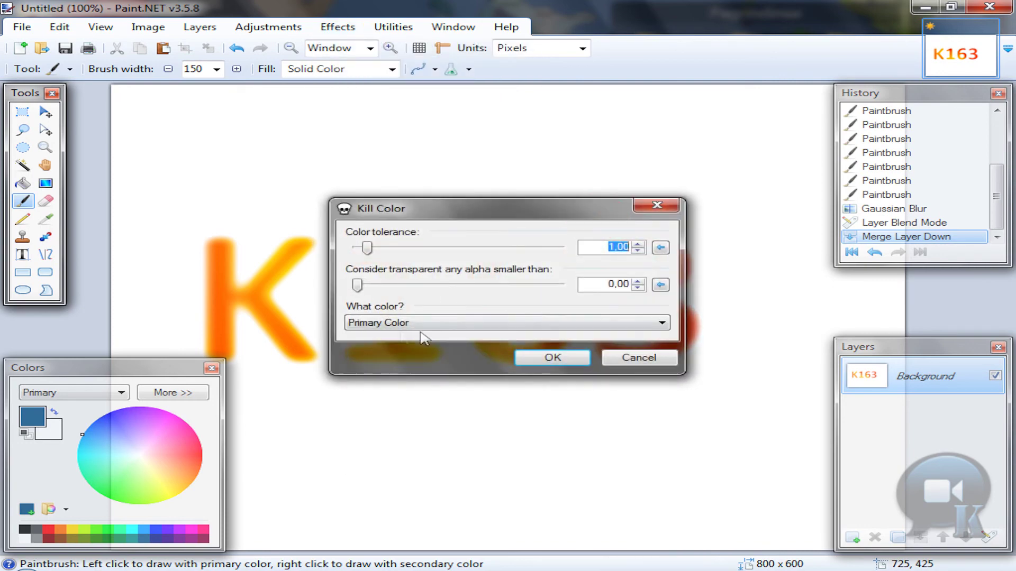
{"action": "left_click", "coordinate": [394, 323]}
{"action": "left_click", "coordinate": [373, 358]}
{"action": "left_click", "coordinate": [551, 357]}
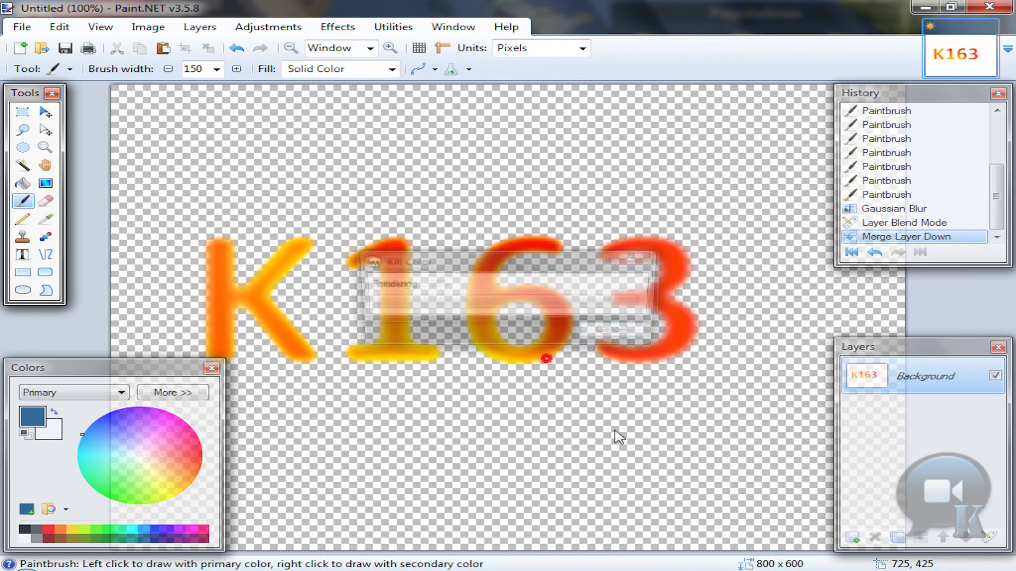
{"action": "left_click", "coordinate": [338, 27]}
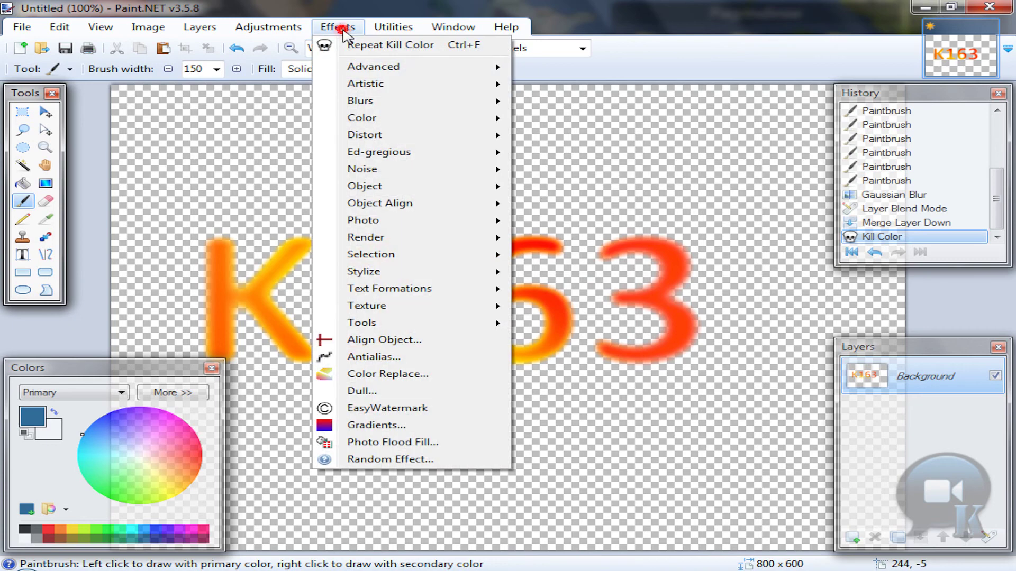
{"action": "mouse_move", "coordinate": [364, 186]}
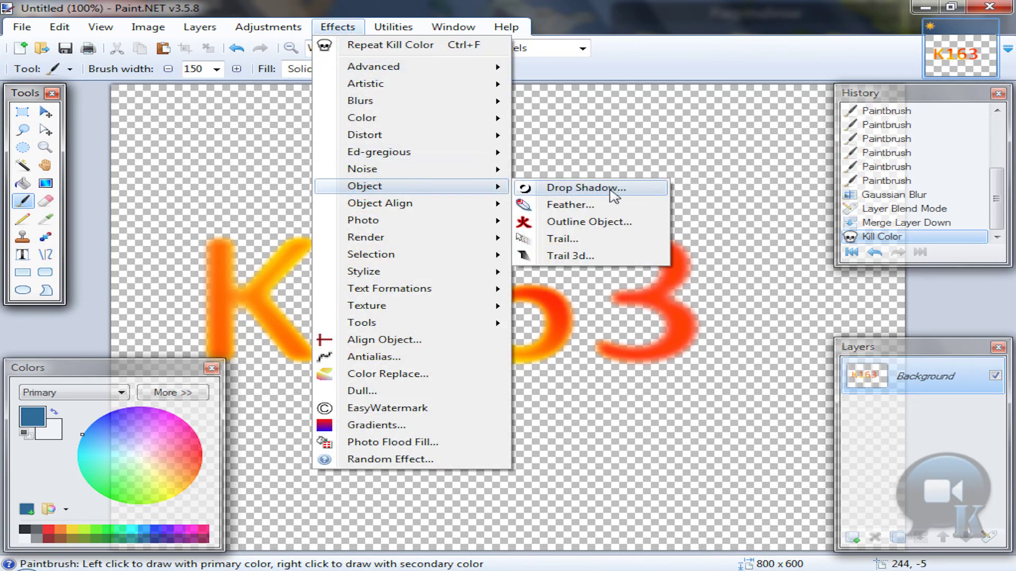
Add a black drop shadow with widening radius 7, extra blur and opacity 150
{"action": "left_click", "coordinate": [616, 196]}
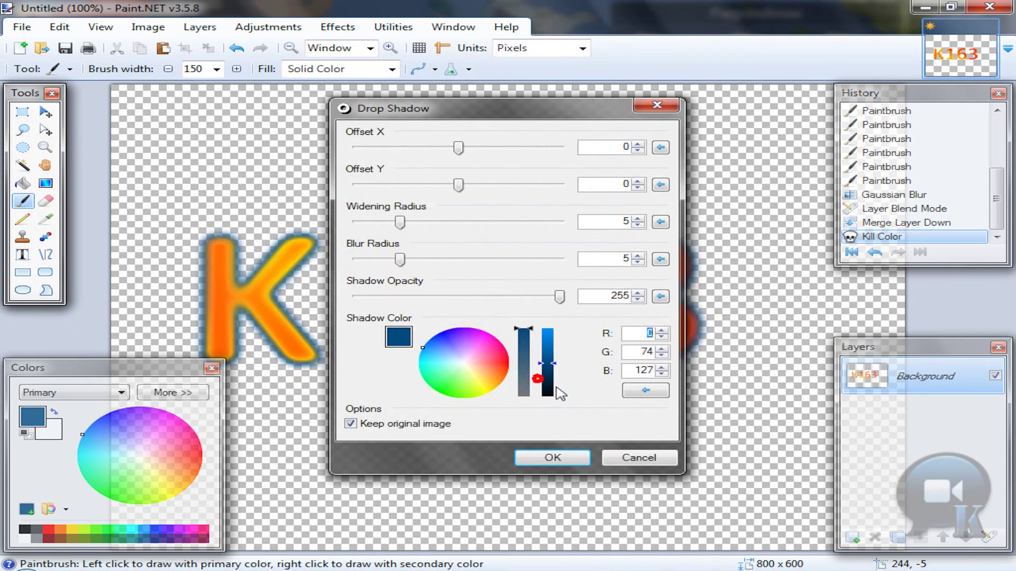
{"action": "left_click_drag", "start_coordinate": [559, 392], "coordinate": [559, 398]}
{"action": "left_click_drag", "start_coordinate": [353, 108], "coordinate": [535, 129]}
{"action": "left_click_drag", "start_coordinate": [592, 246], "coordinate": [601, 247]}
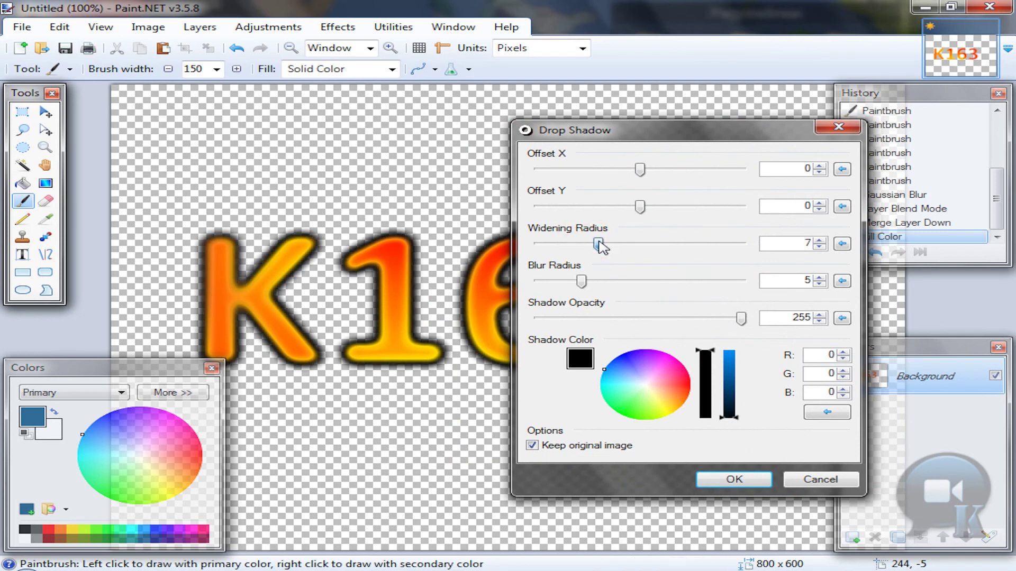
{"action": "left_click_drag", "start_coordinate": [581, 281], "coordinate": [631, 287]}
{"action": "left_click_drag", "start_coordinate": [741, 318], "coordinate": [657, 319]}
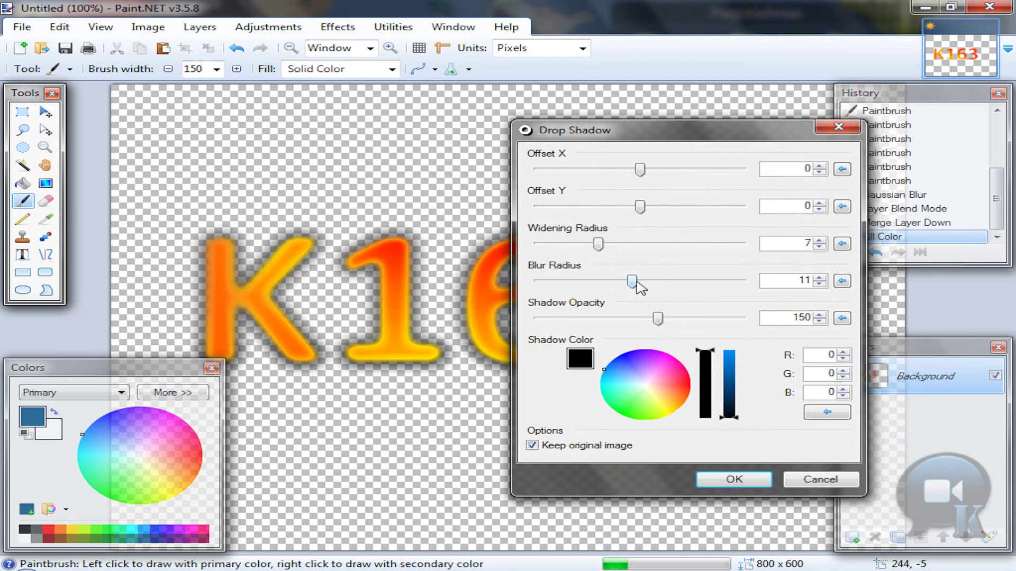
{"action": "left_click_drag", "start_coordinate": [632, 282], "coordinate": [657, 281]}
{"action": "left_click", "coordinate": [736, 479]}
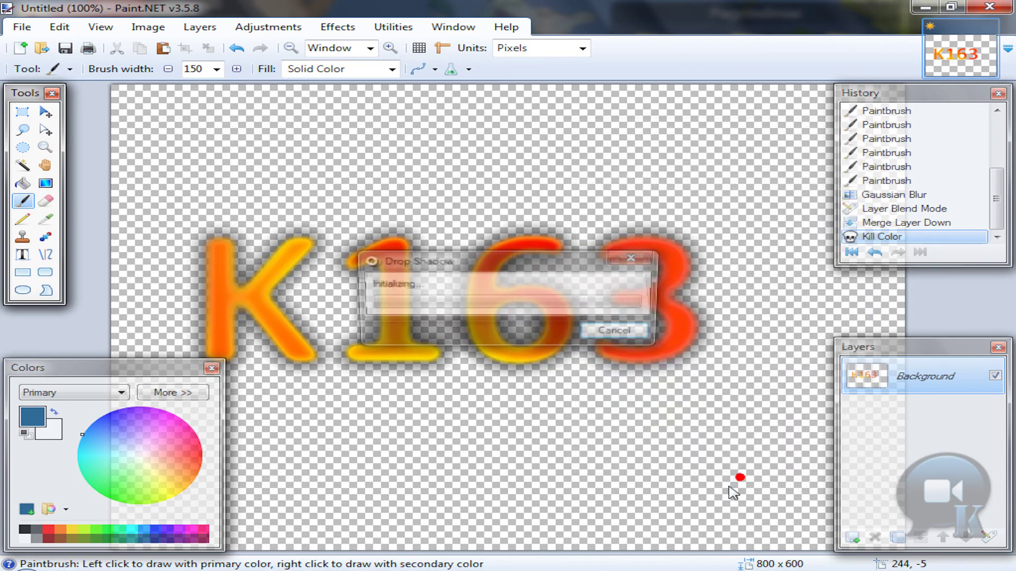